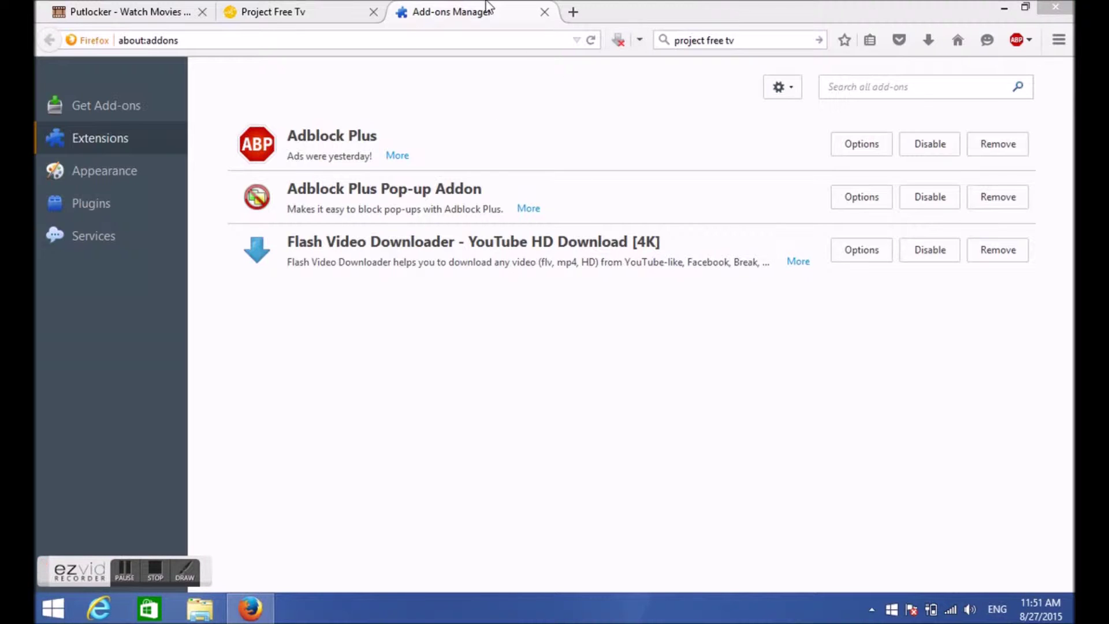
Leave the extensions list showing Flash Video Downloader and start a fresh browser tab.
click(571, 12)
click(760, 40)
key(BackSpace)
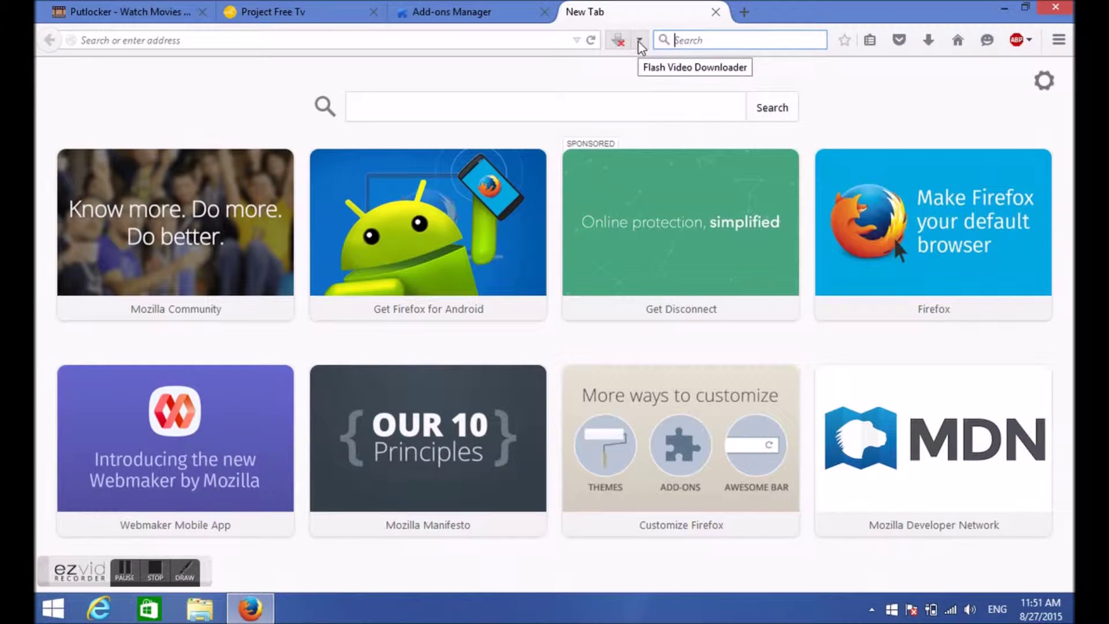
text(Mozil)
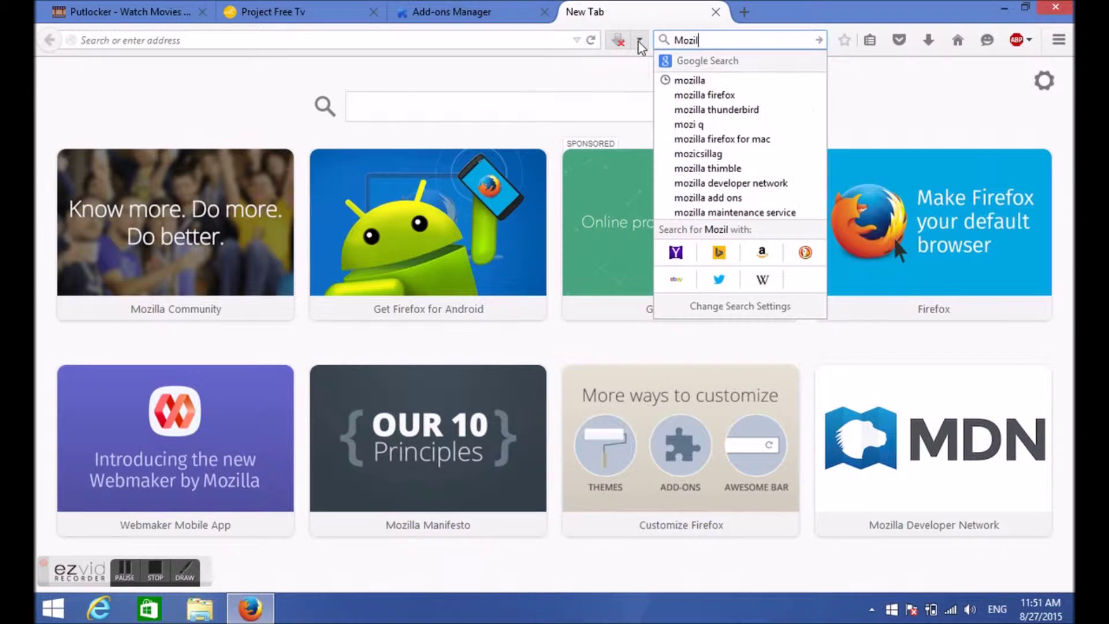
text(la)
key(Return)
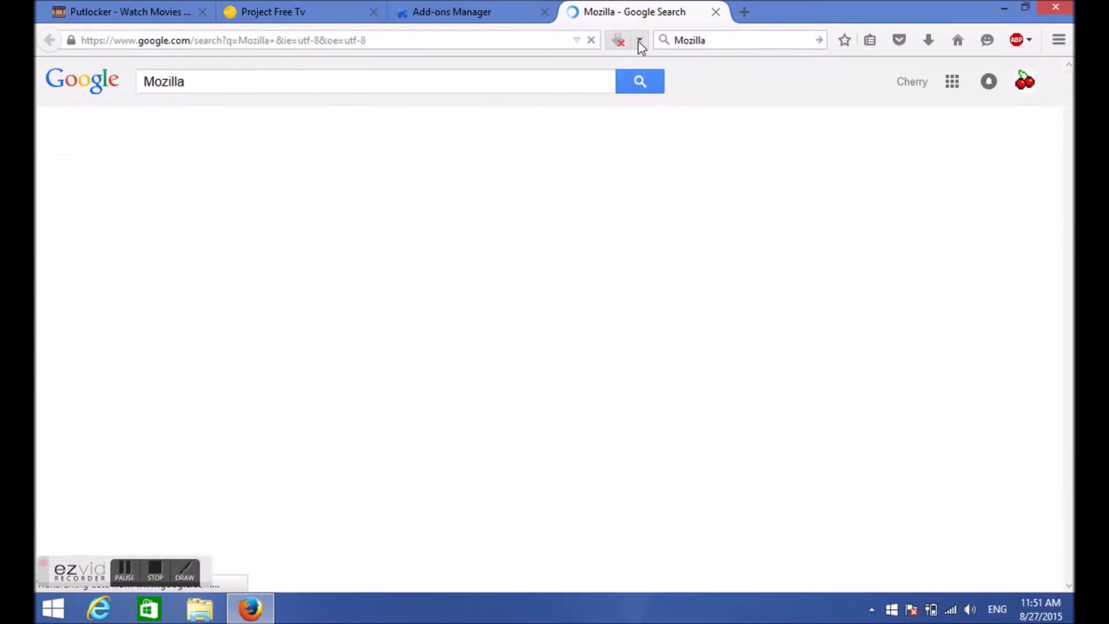
click(311, 208)
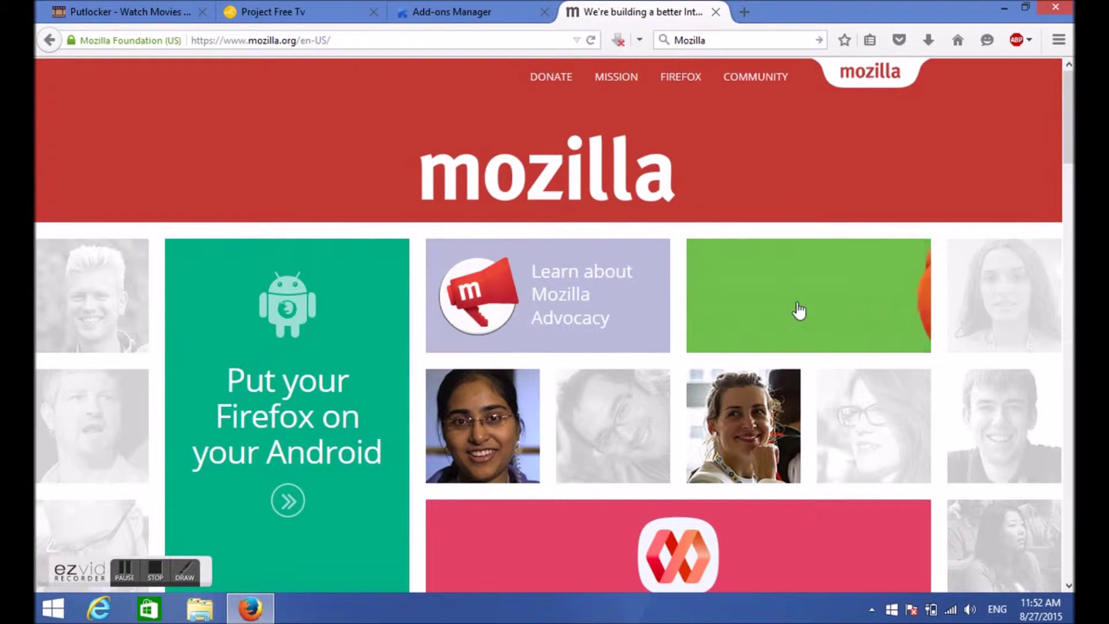
mouse_move(756, 303)
mouse_down()
mouse_move(770, 287)
mouse_move(788, 290)
mouse_up()
click(789, 288)
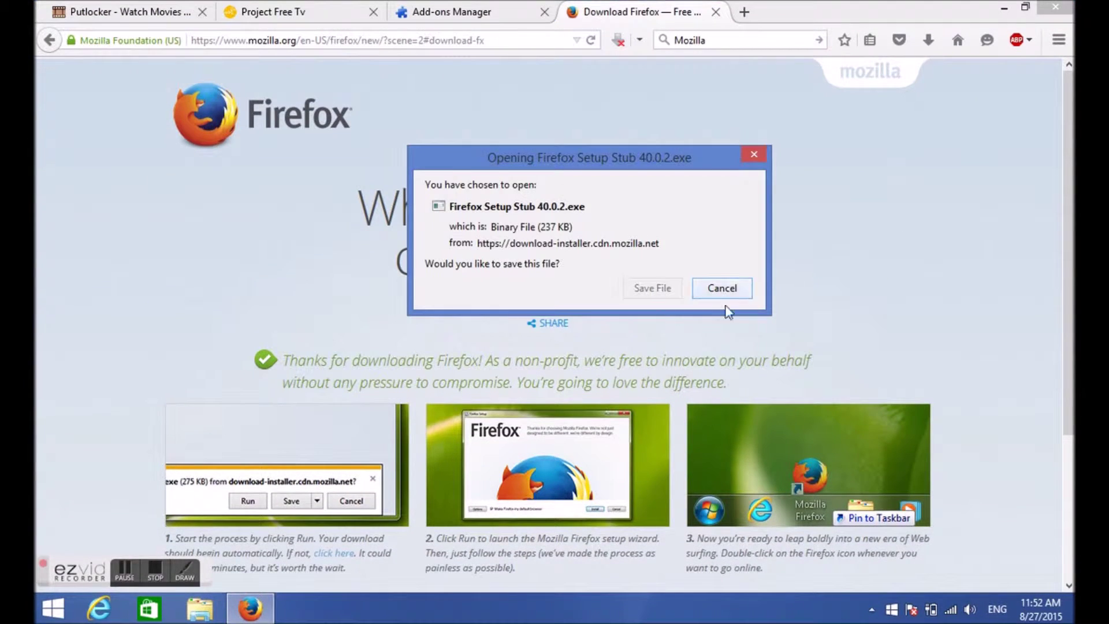
click(729, 293)
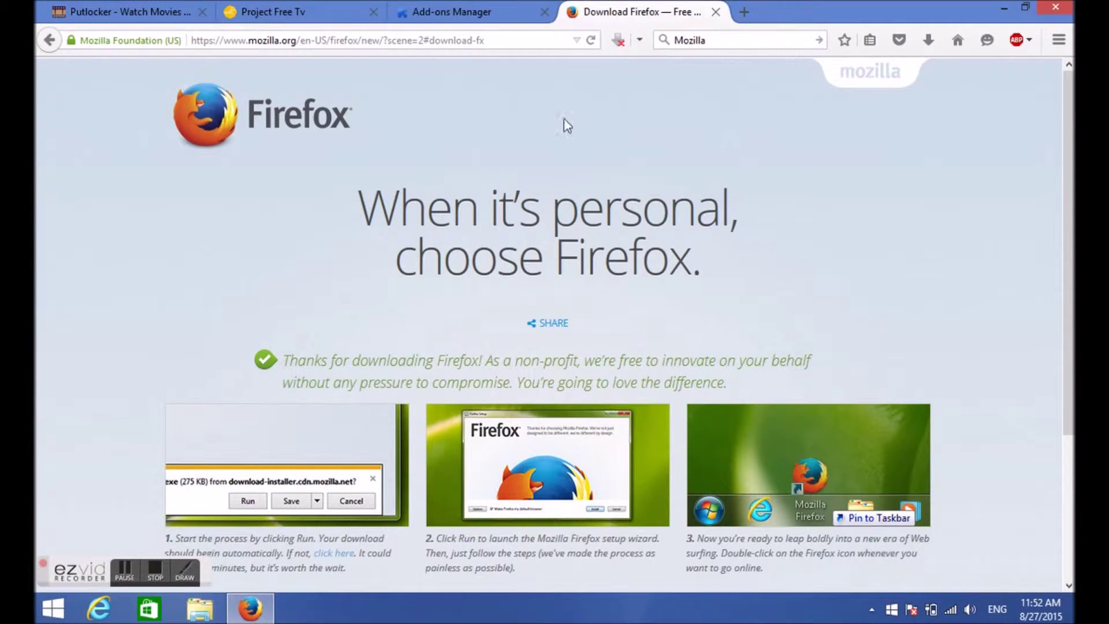
click(715, 13)
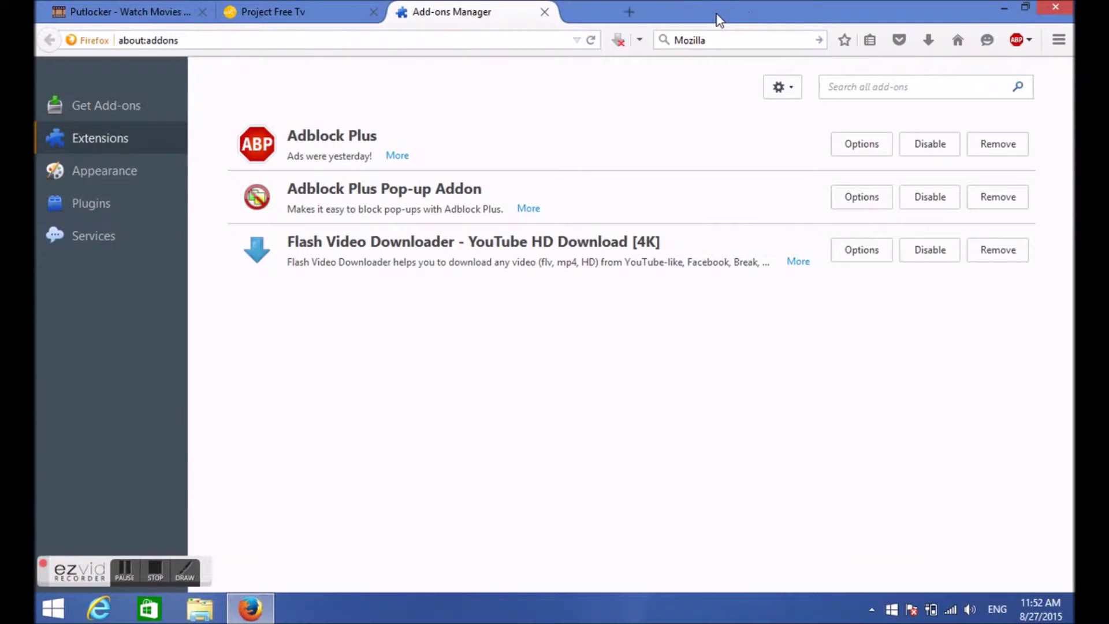
click(1059, 40)
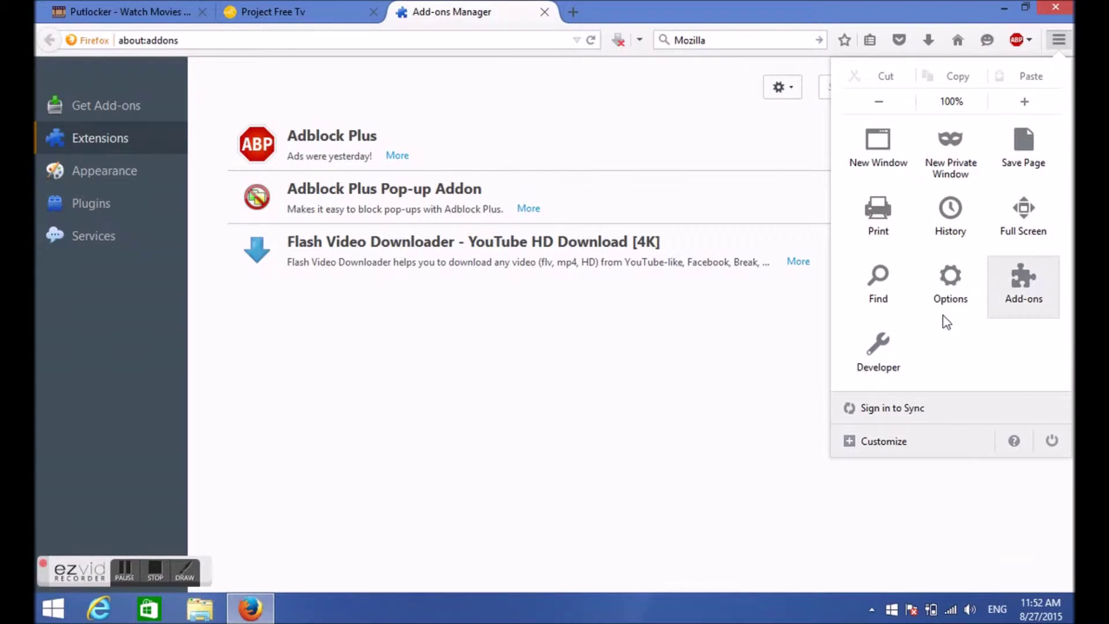
click(669, 409)
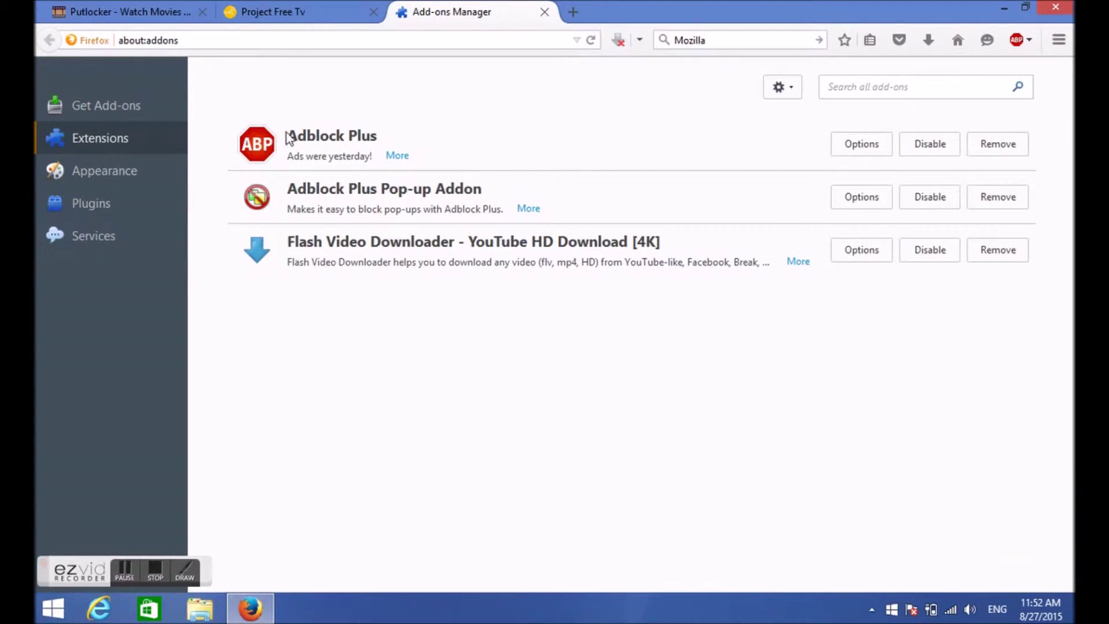
click(119, 104)
click(888, 87)
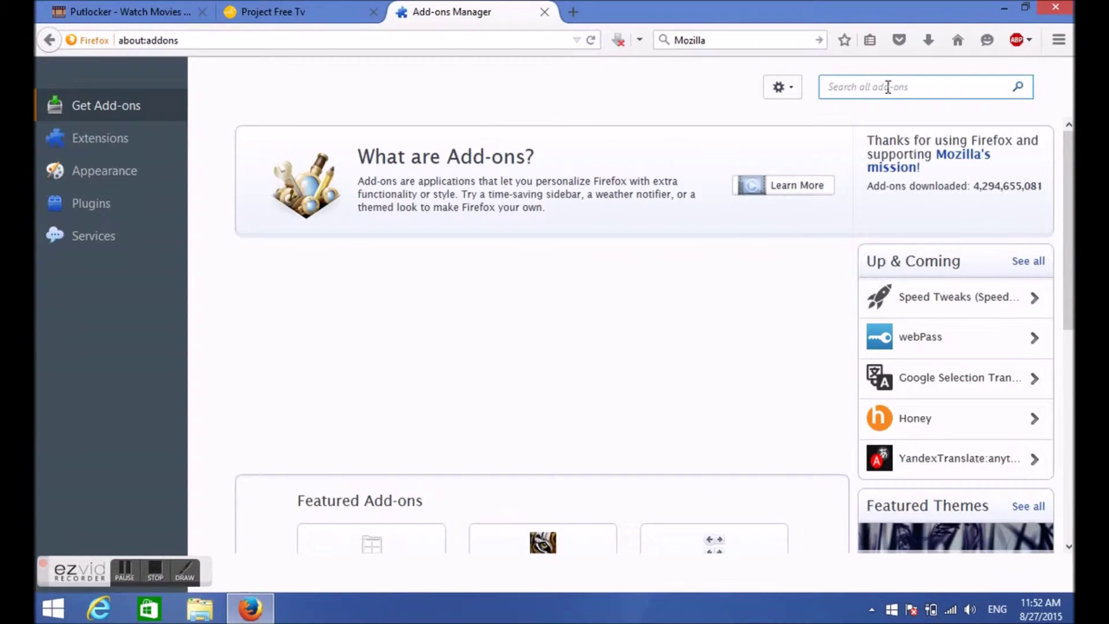
text(Download Helper)
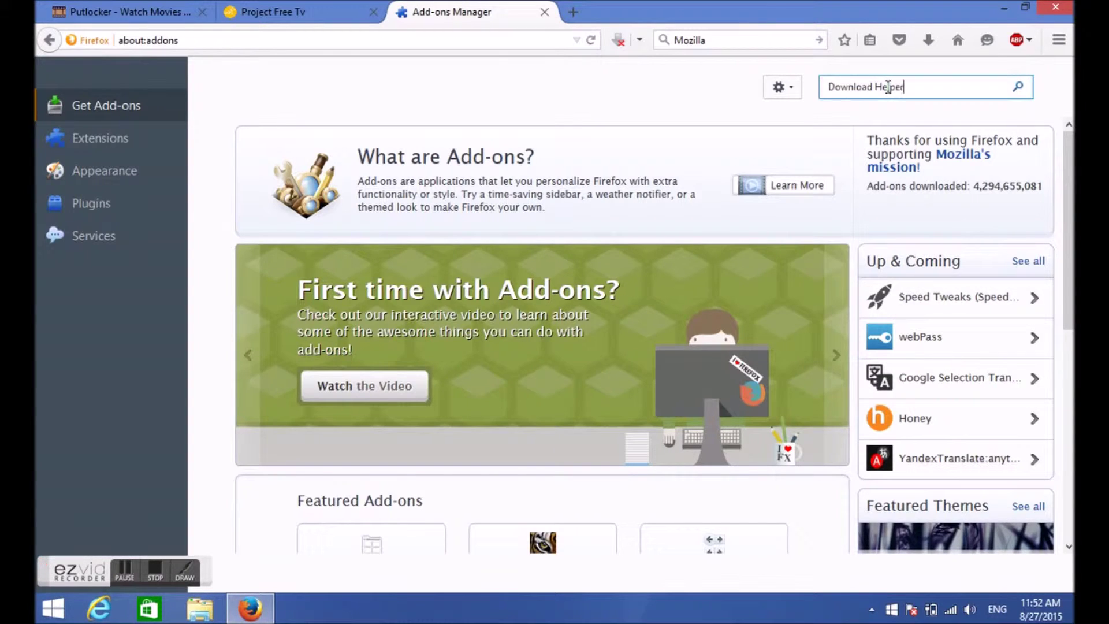
key(Return)
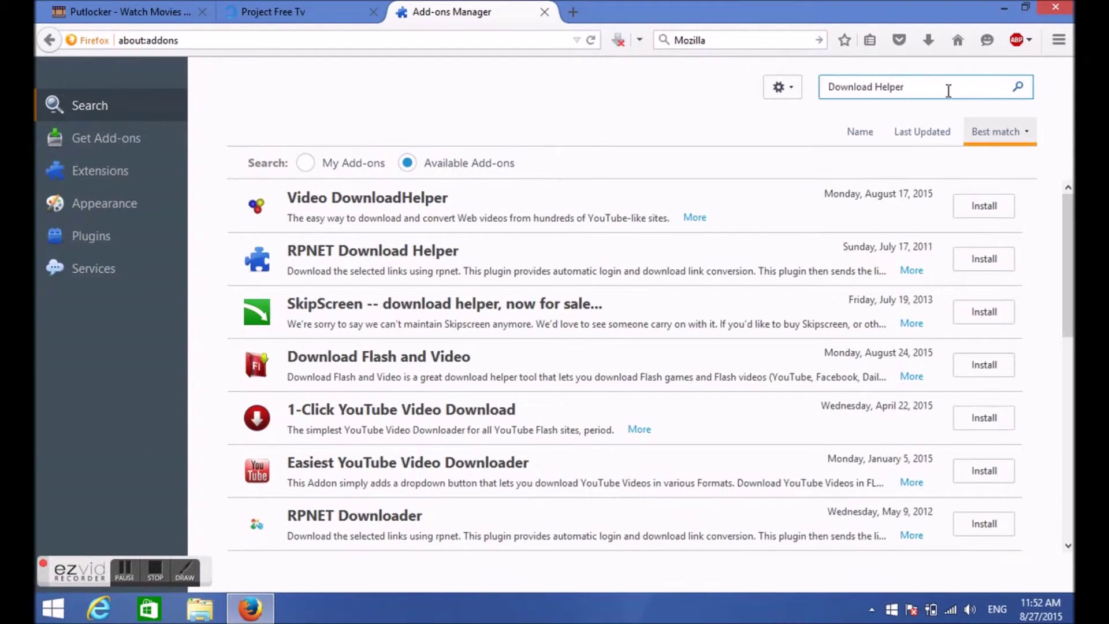
click(73, 169)
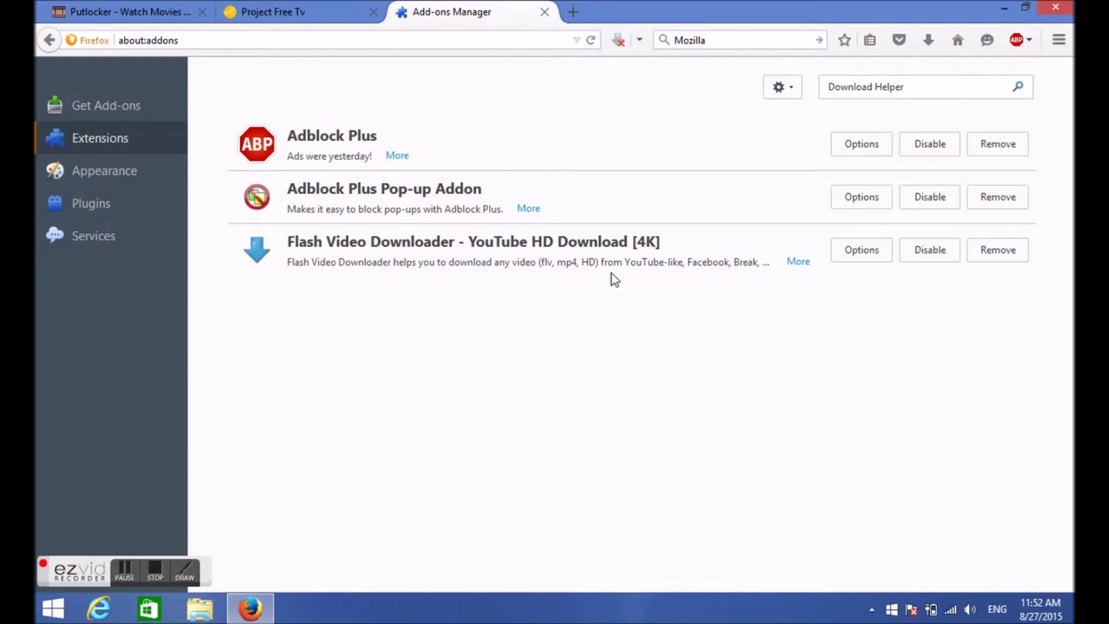
click(639, 42)
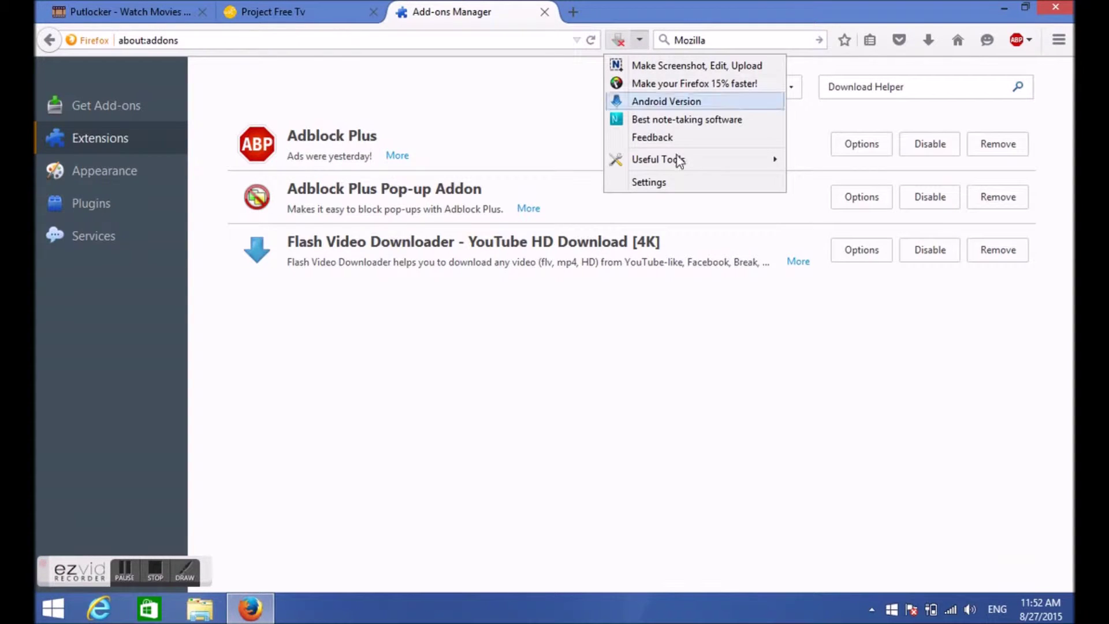
click(685, 185)
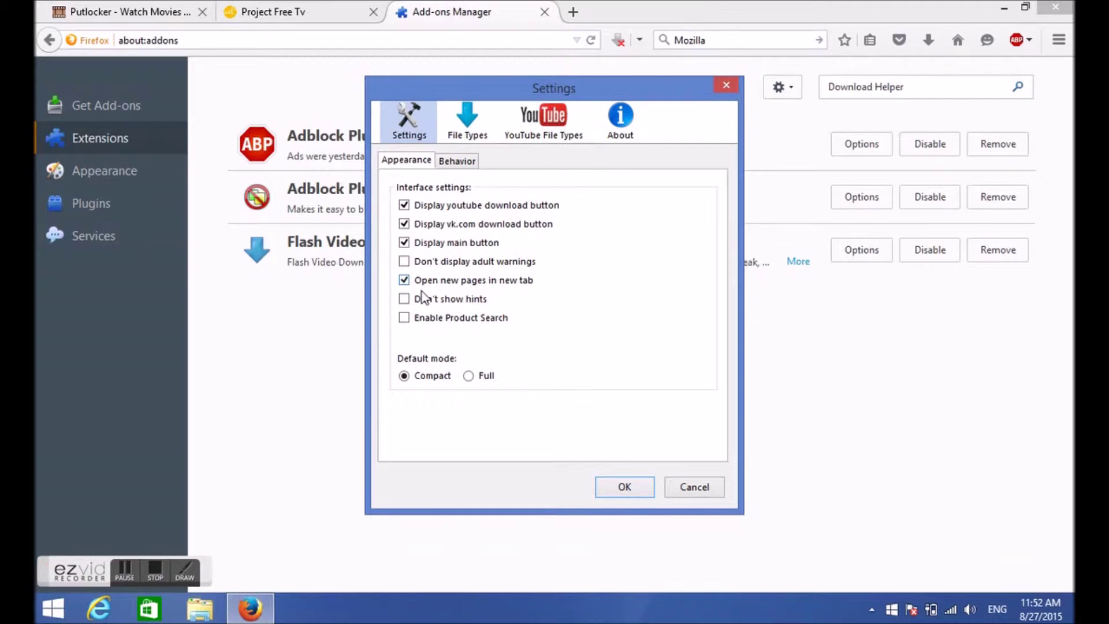
click(467, 131)
click(608, 130)
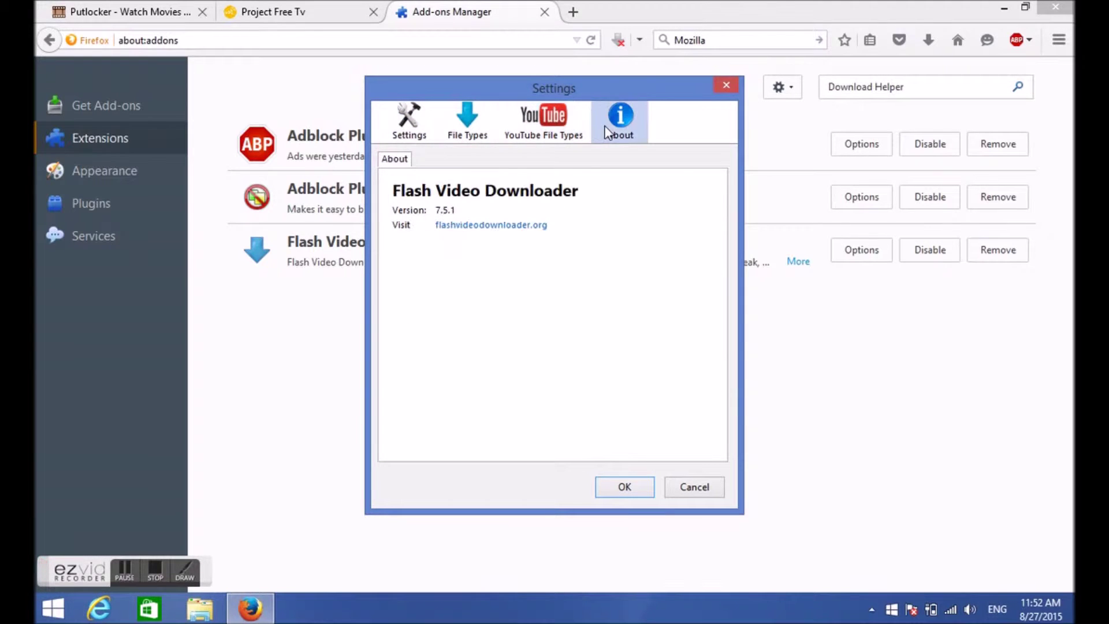
click(626, 486)
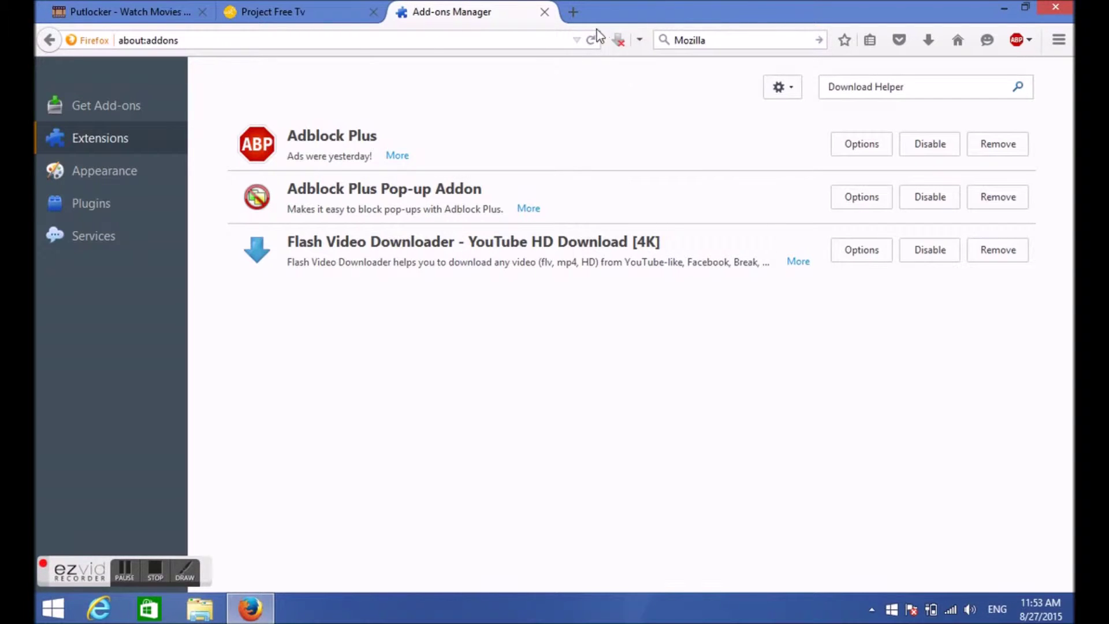
Search Putlocker for Castle and go to the Castle TV show page.
click(119, 18)
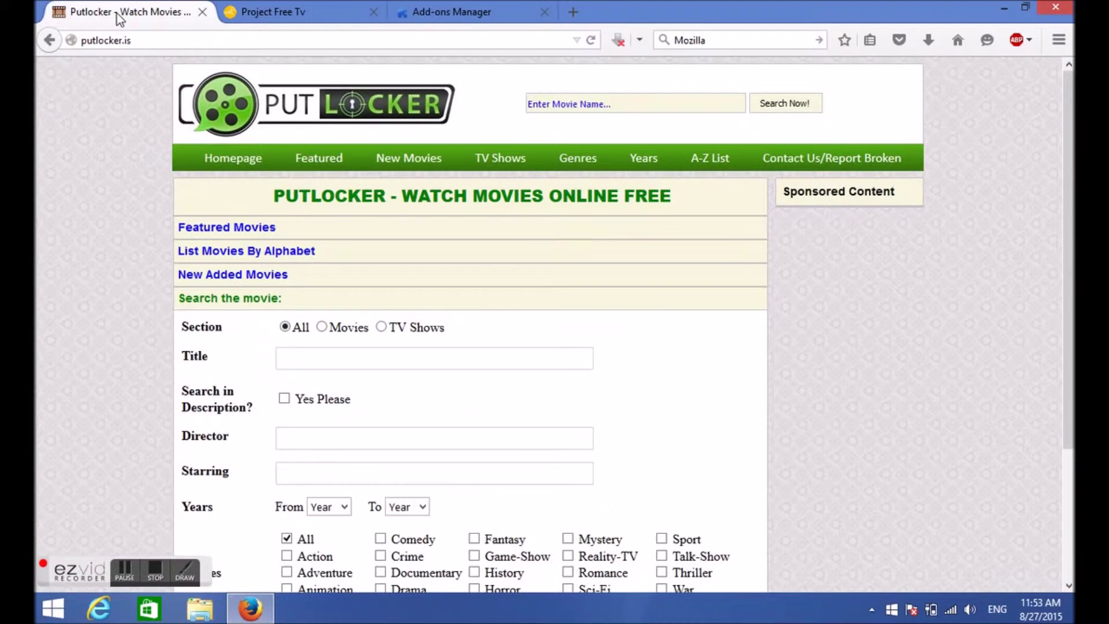
click(572, 113)
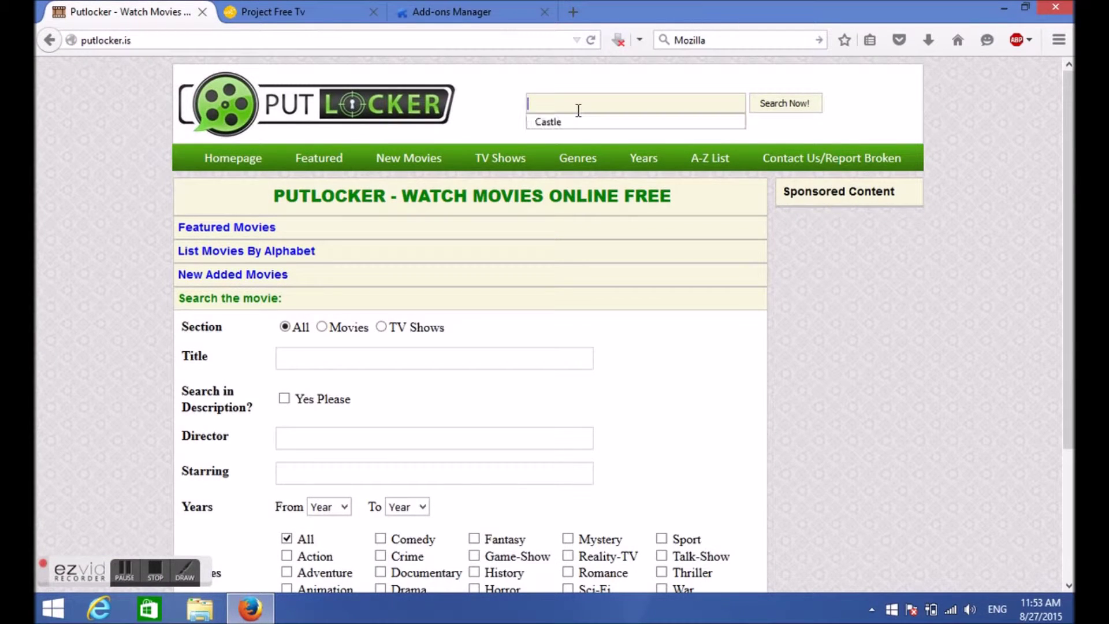
text(Castle)
key(Return)
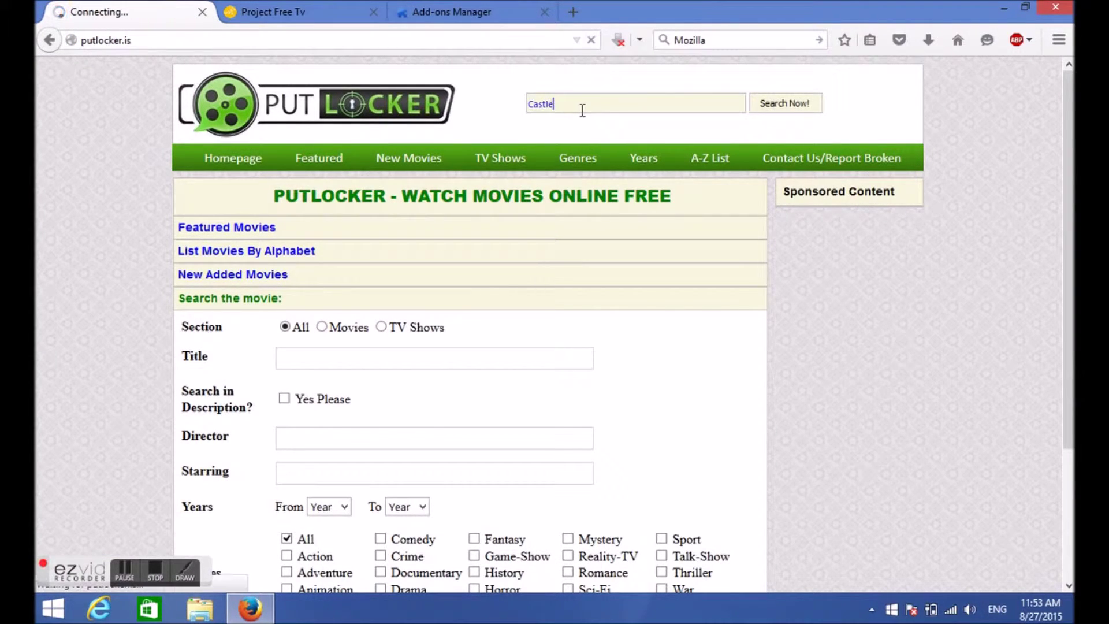
scroll(123, 392, down, 3)
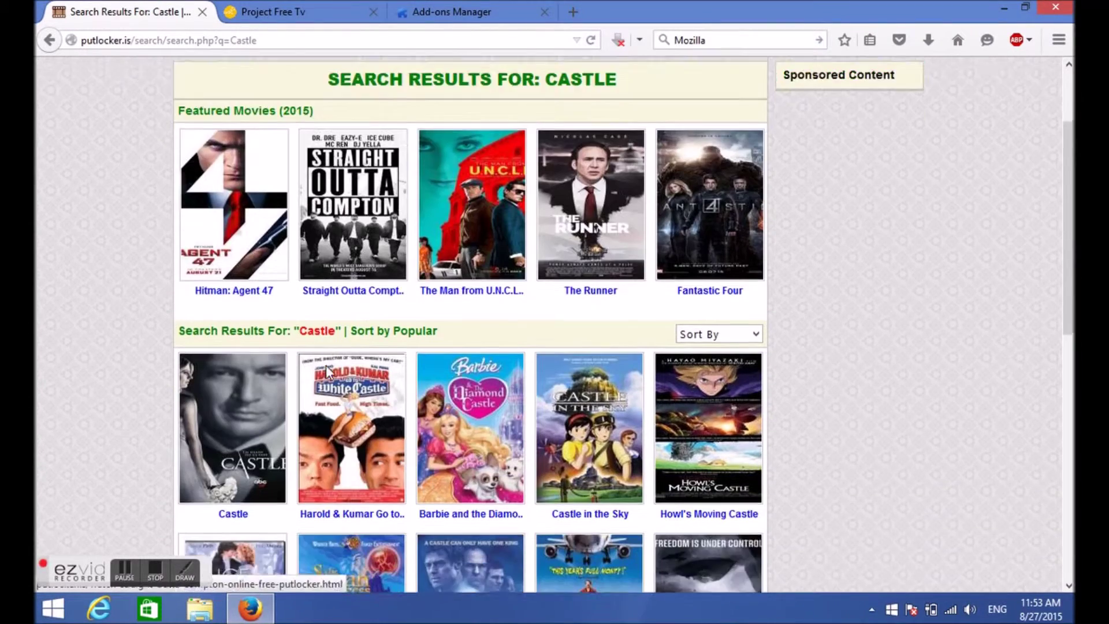
scroll(326, 365, down, 2)
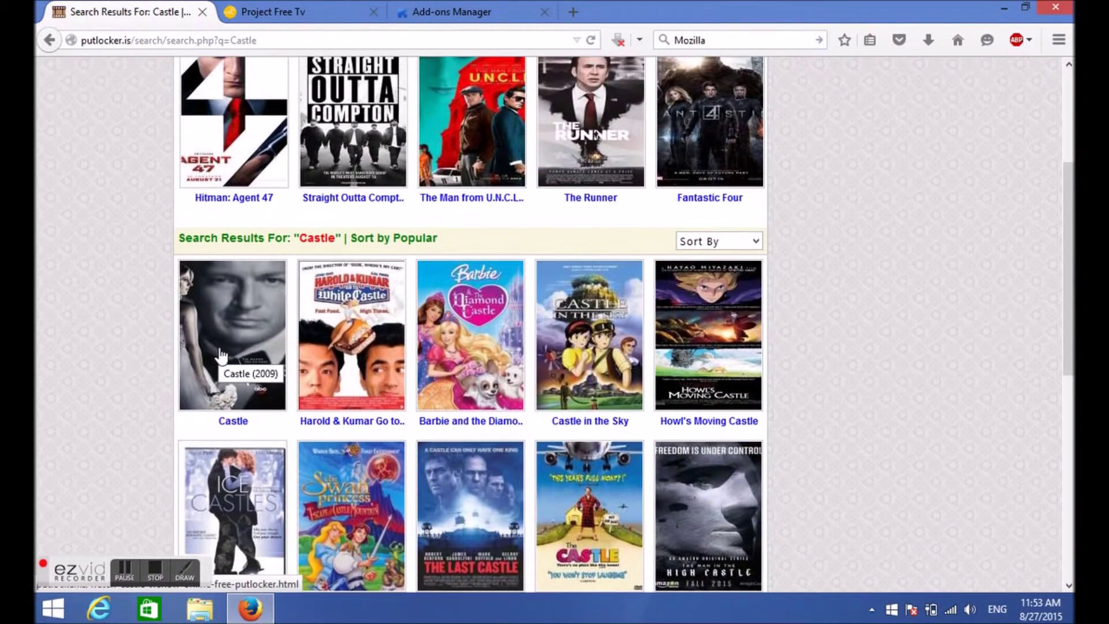
click(232, 364)
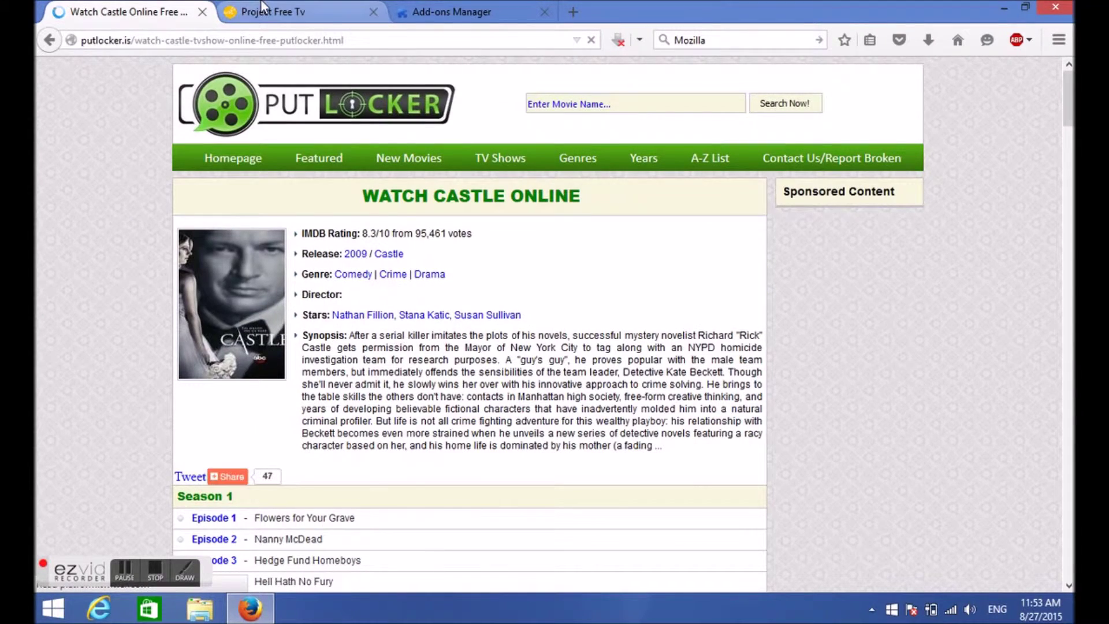
After glancing at Project Free Tv and recent downloads, go to the Season 2 Episode 10 page.
click(330, 5)
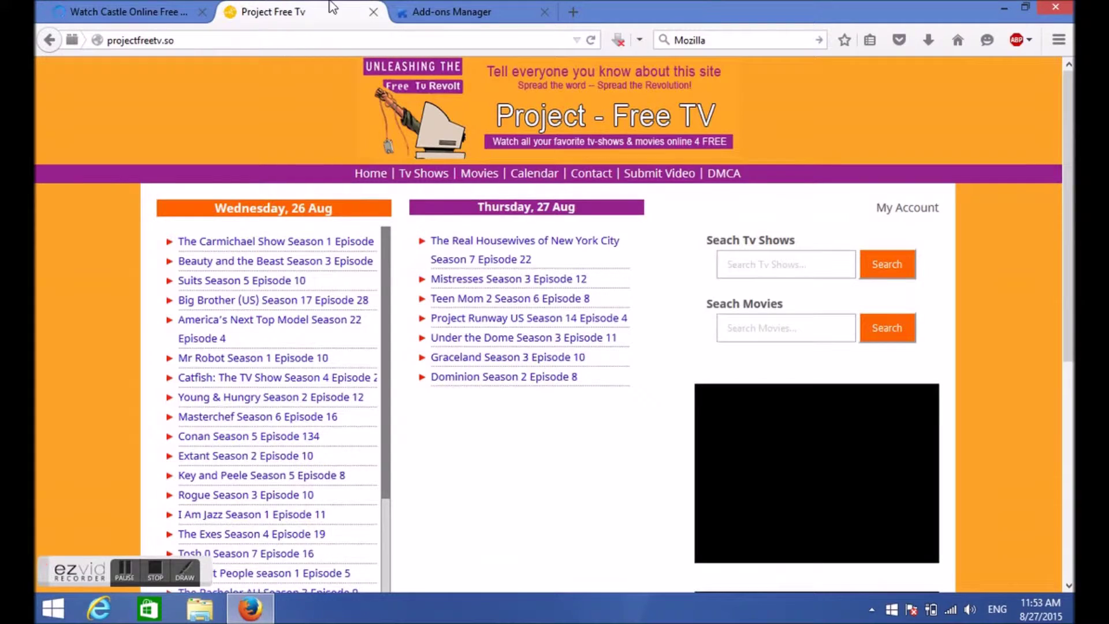
click(97, 18)
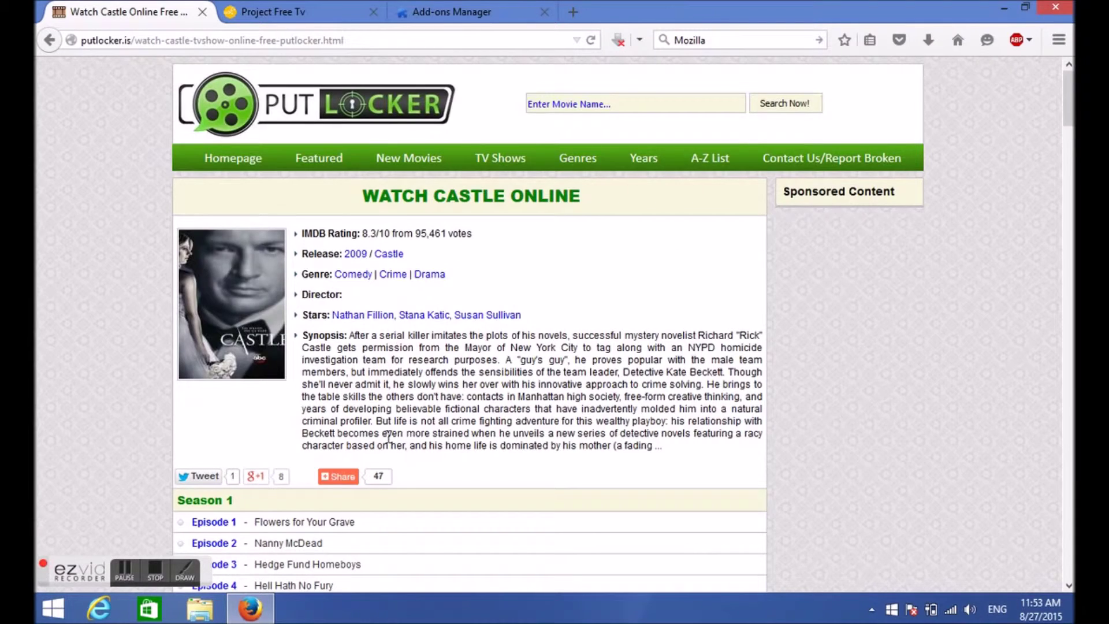
scroll(390, 438, down, 5)
scroll(399, 395, down, 5)
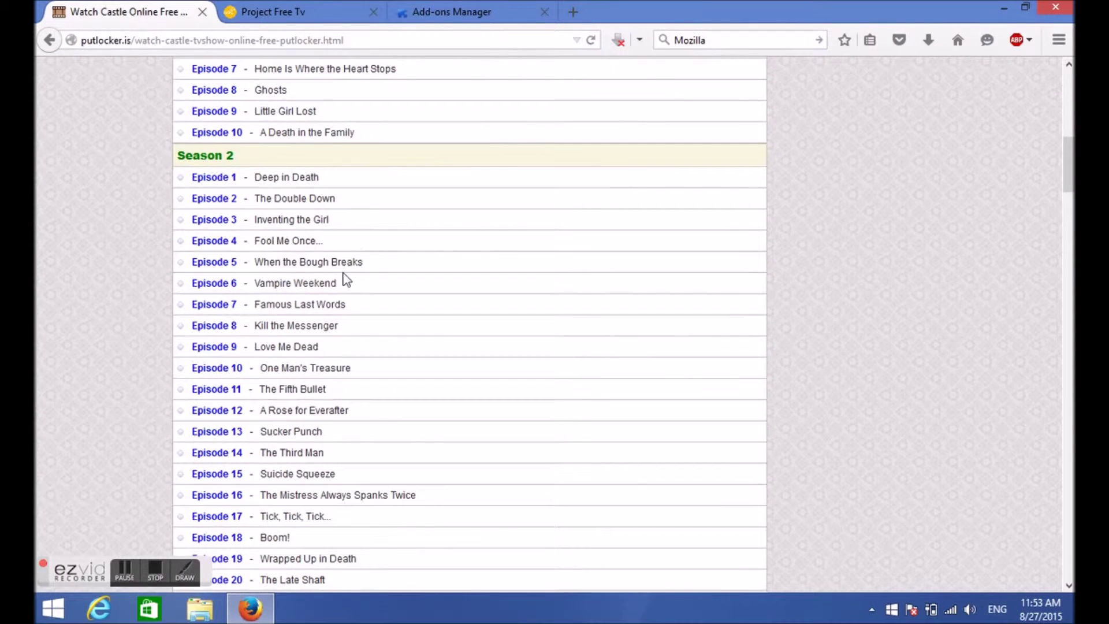
scroll(345, 279, down, 2)
scroll(344, 268, down, 1)
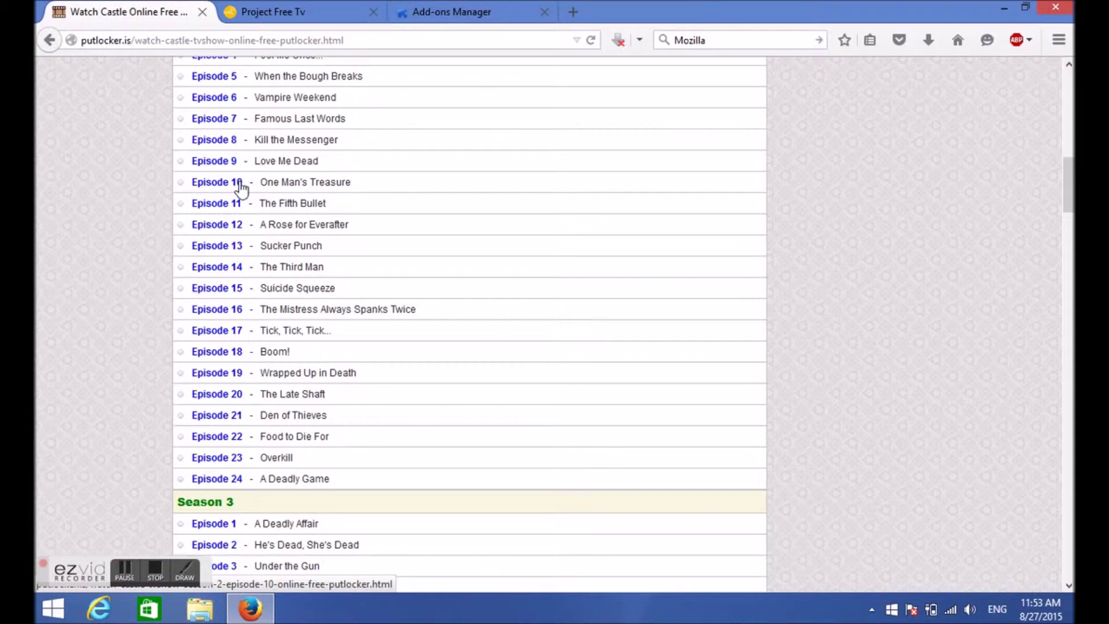
scroll(240, 188, down, 1)
click(927, 44)
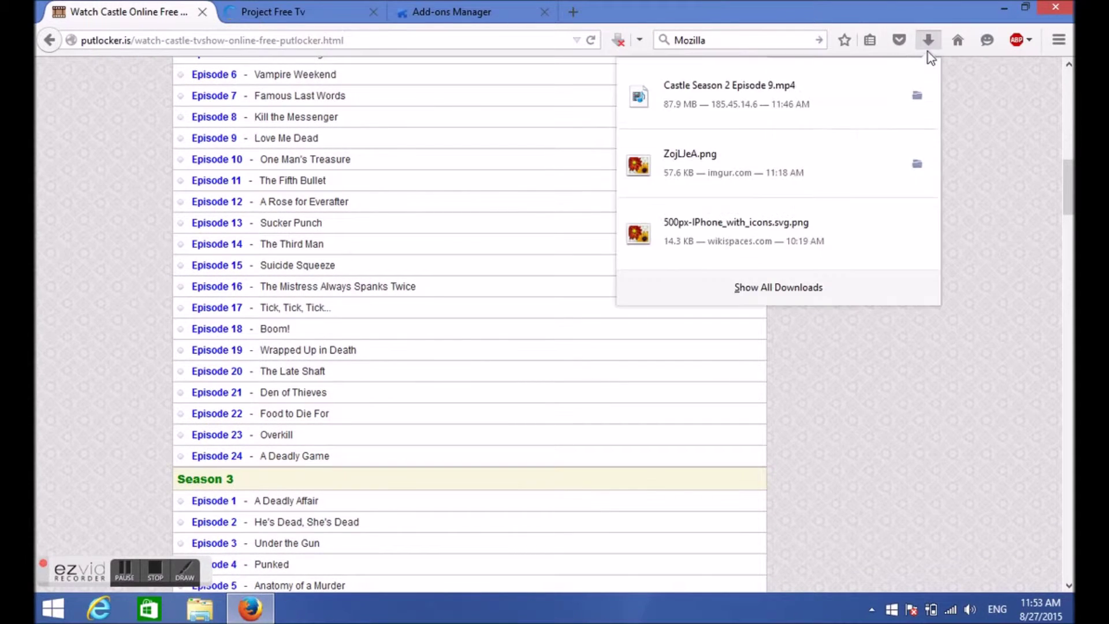
click(1043, 201)
scroll(397, 207, up, 1)
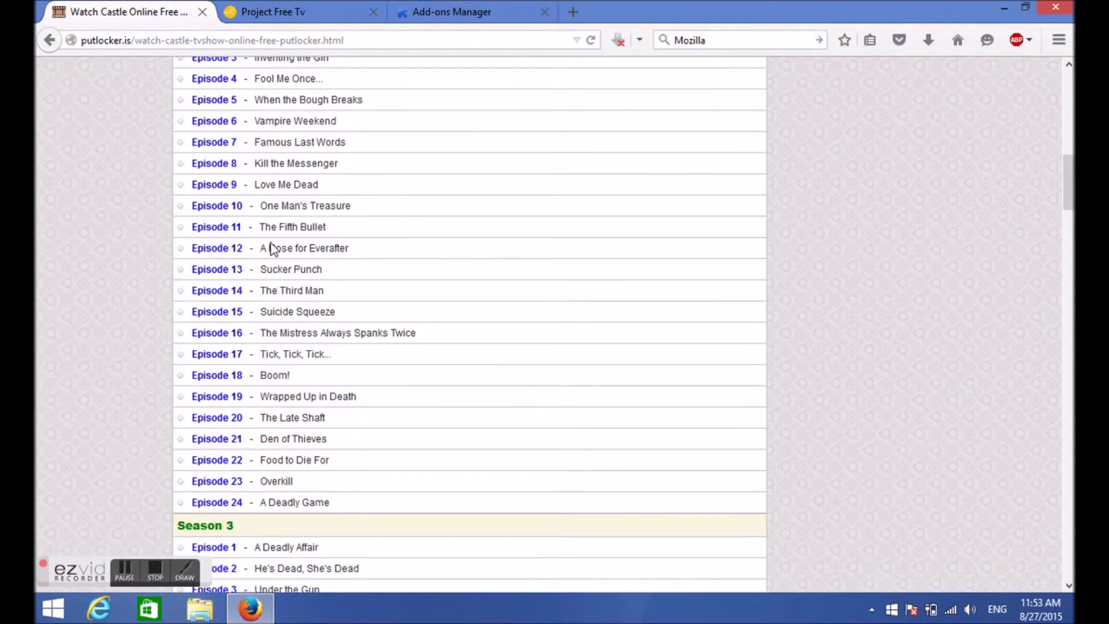
click(225, 214)
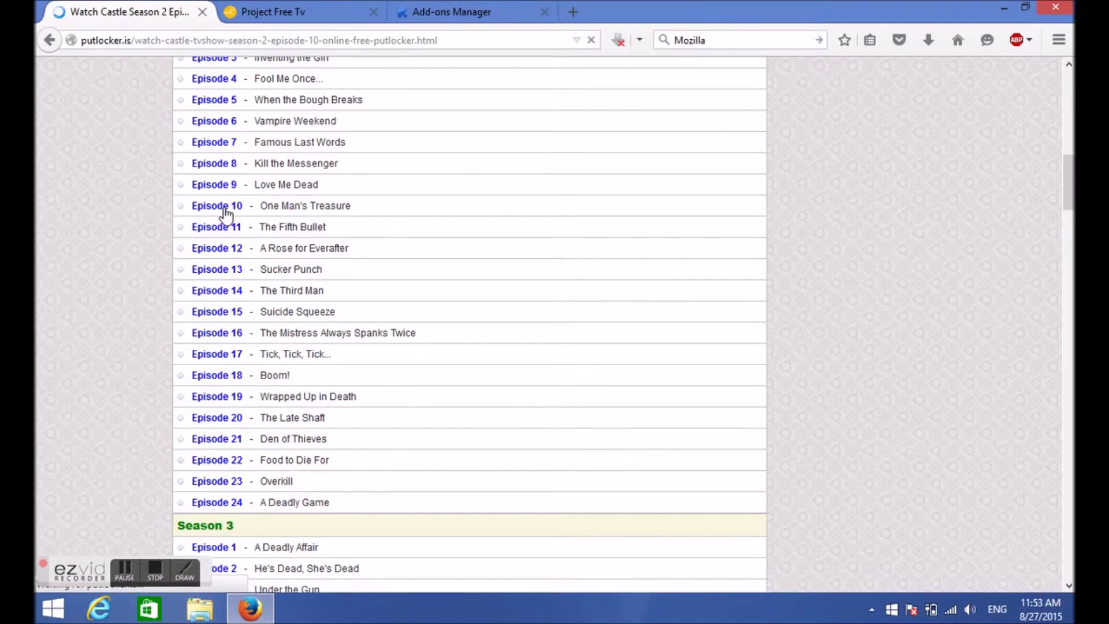
scroll(520, 234, down, 3)
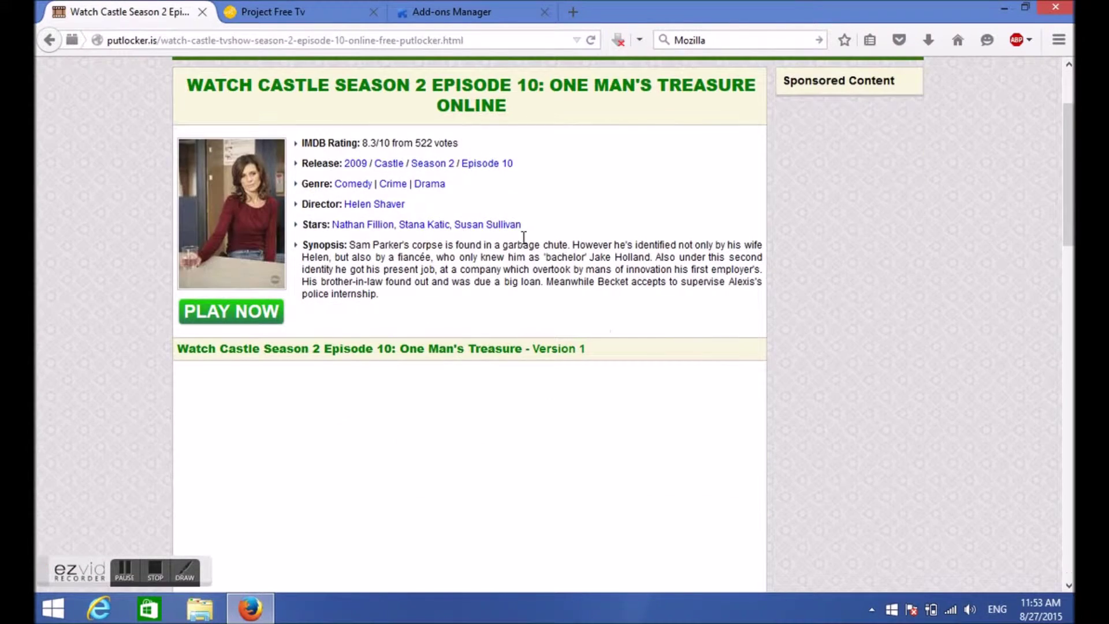
scroll(520, 235, down, 1)
scroll(523, 236, down, 3)
scroll(523, 235, down, 3)
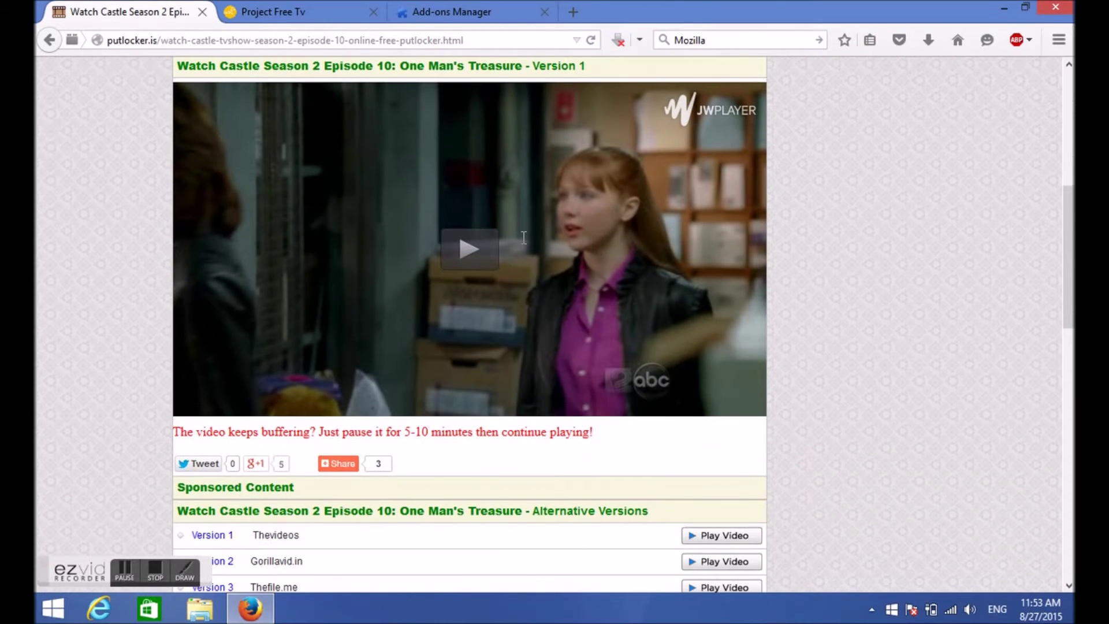
scroll(524, 236, up, 1)
scroll(419, 339, up, 1)
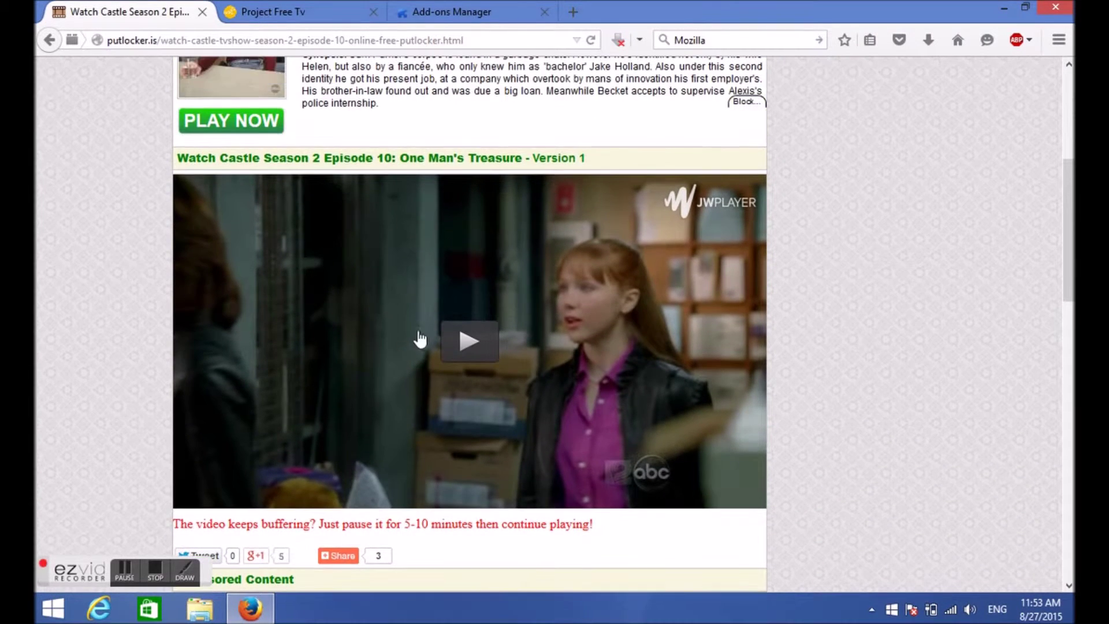
Play the episode in JW Player and bring up Flash Video Downloader's options for its MP4 stream.
click(487, 351)
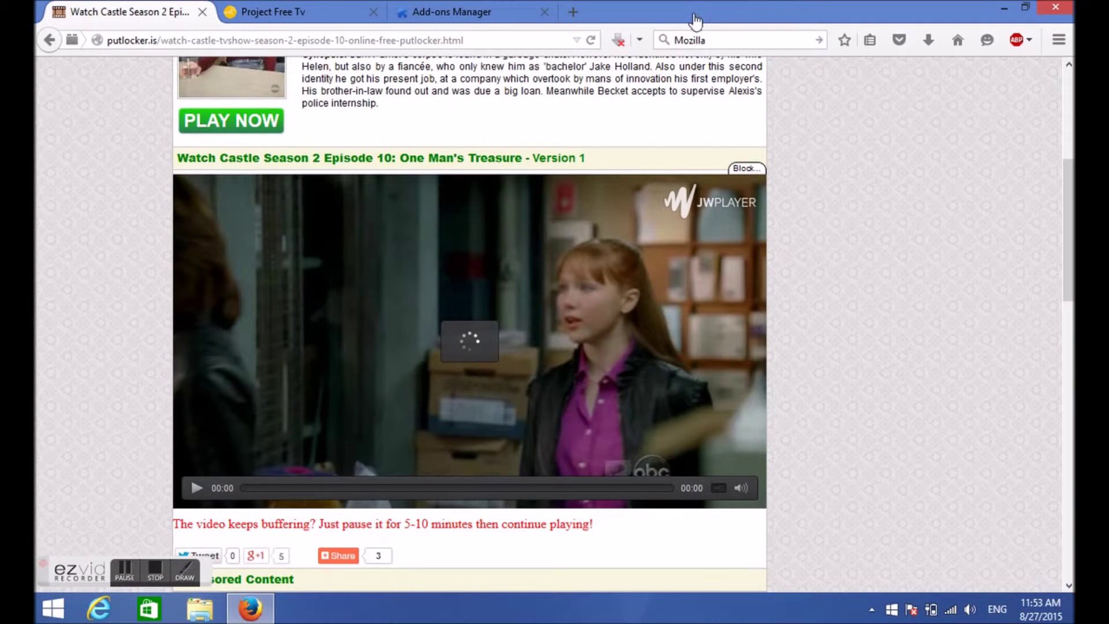
key(super+Down)
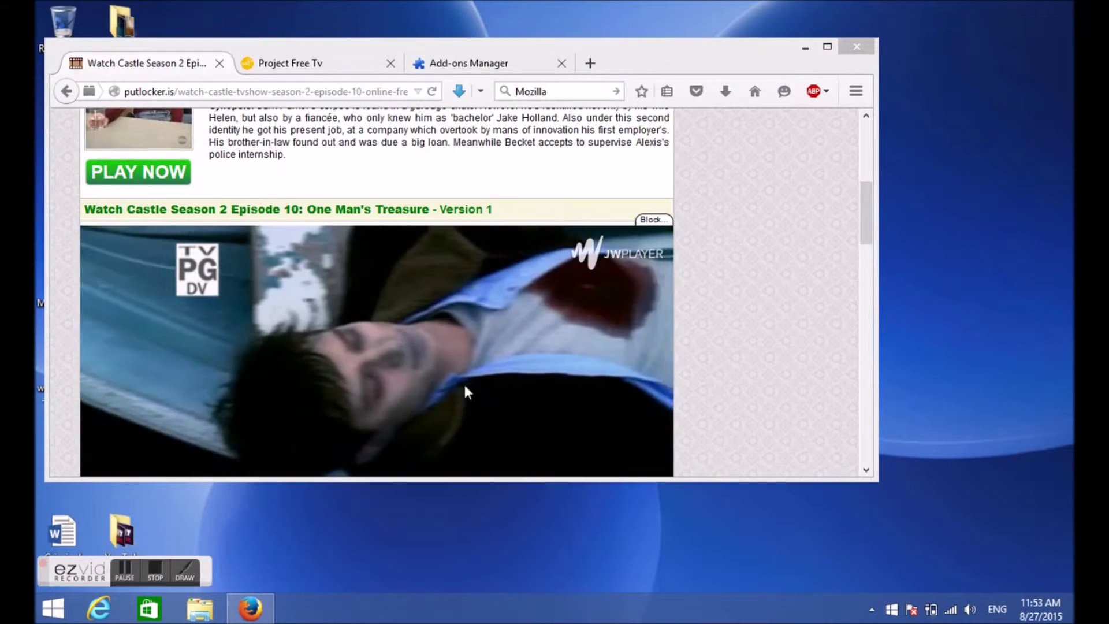
drag(867, 225, 870, 246)
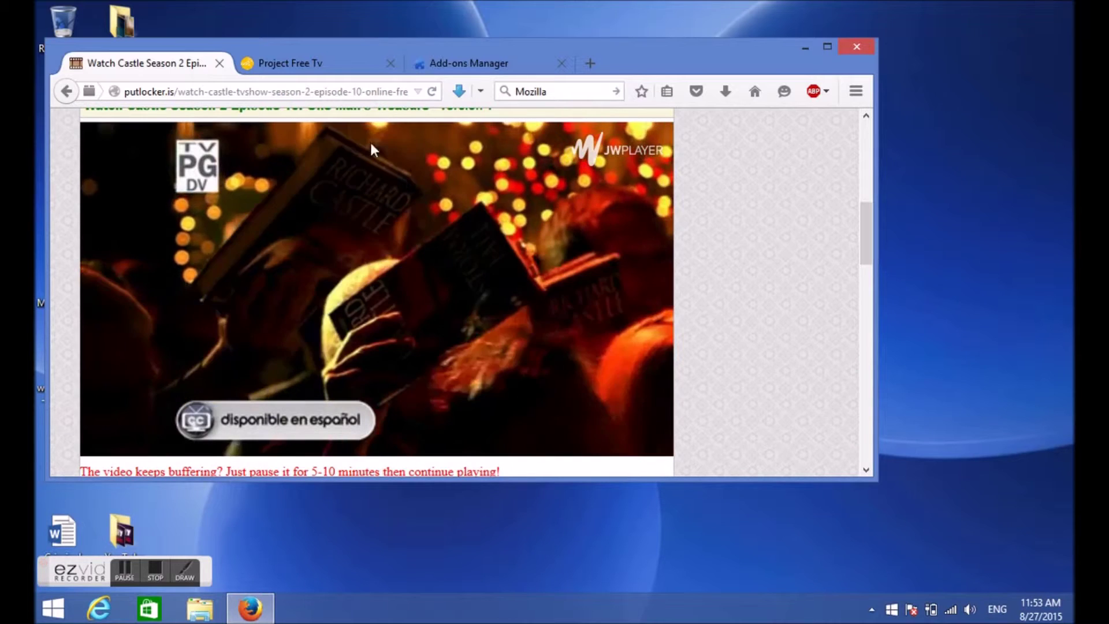
click(459, 92)
mouse_move(645, 120)
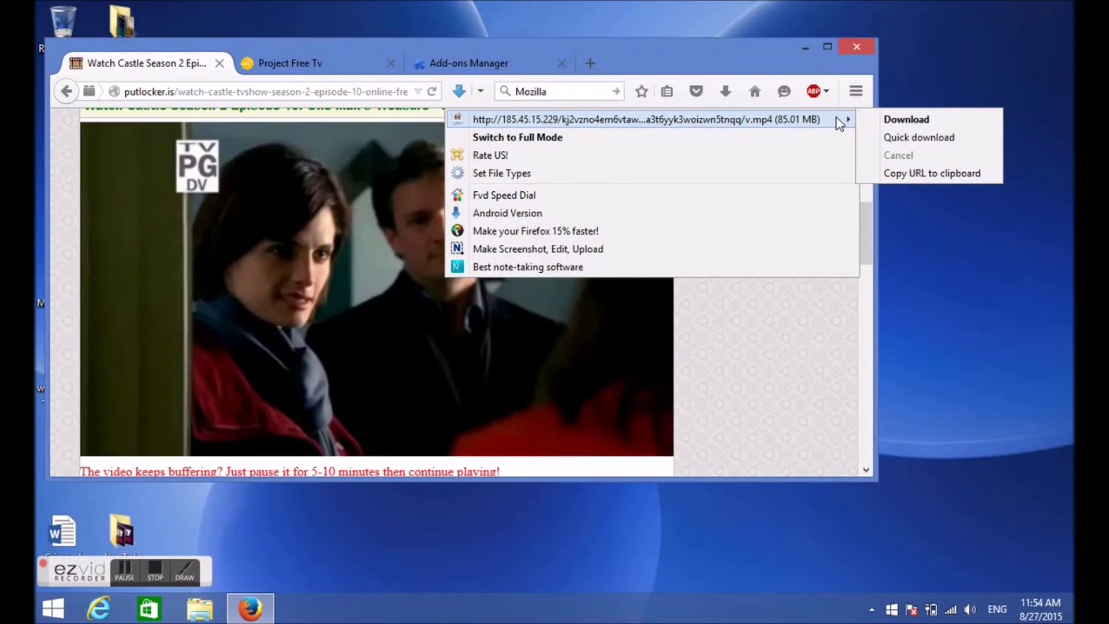
Save the MP4 into Castle 1-6 renamed 'Castle Season 2 Episode 10'.
click(897, 120)
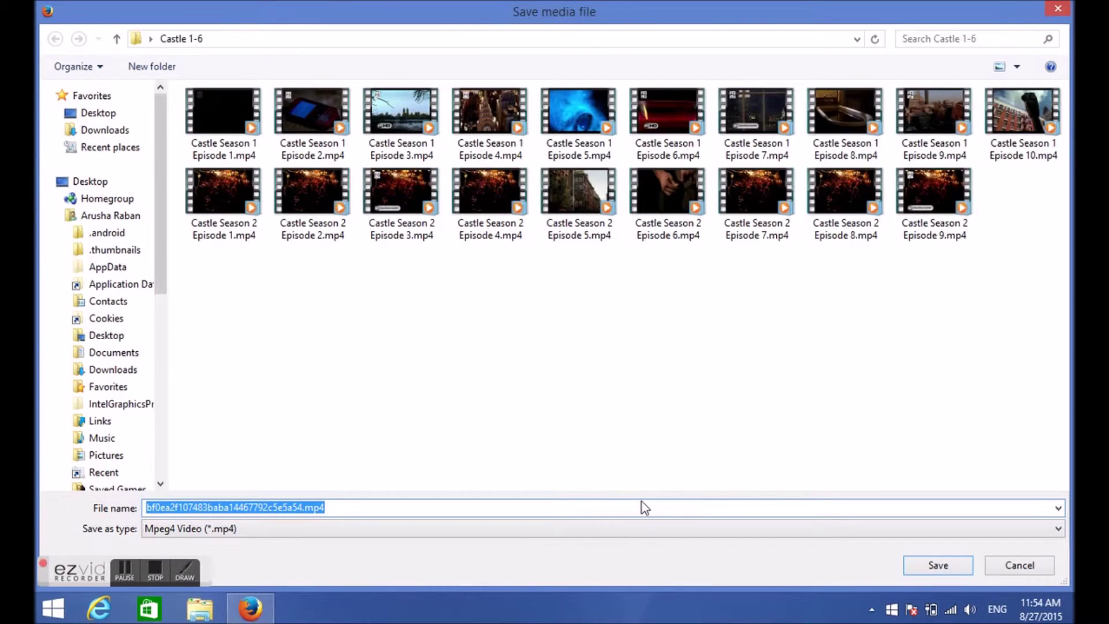
key(BackSpace)
text(CAs)
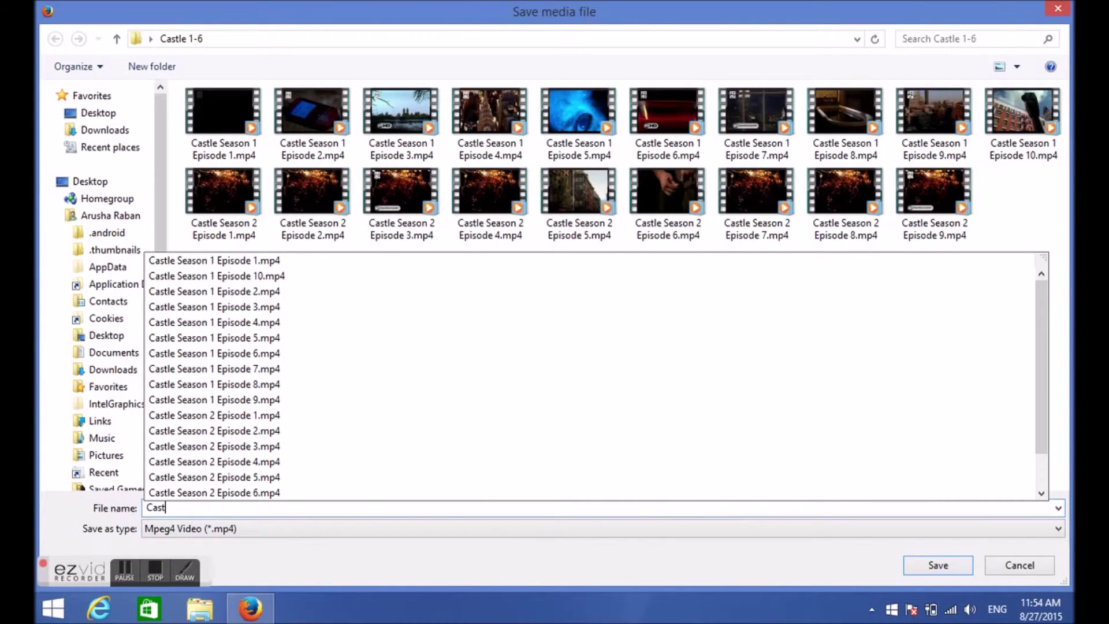
text(aos)
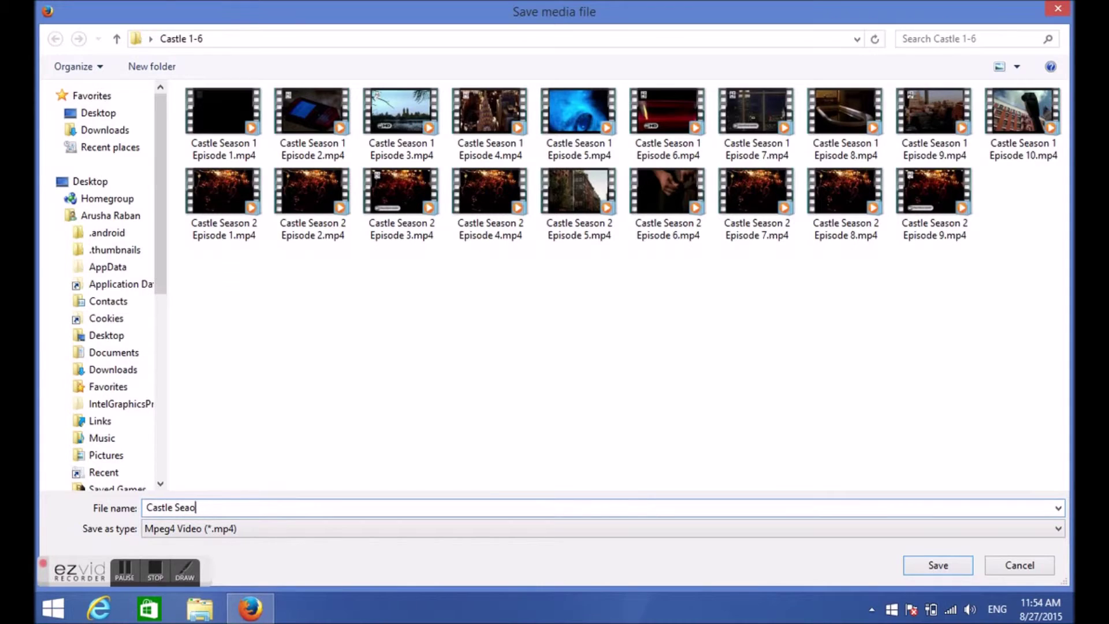
key(BackSpace)
text(son 2)
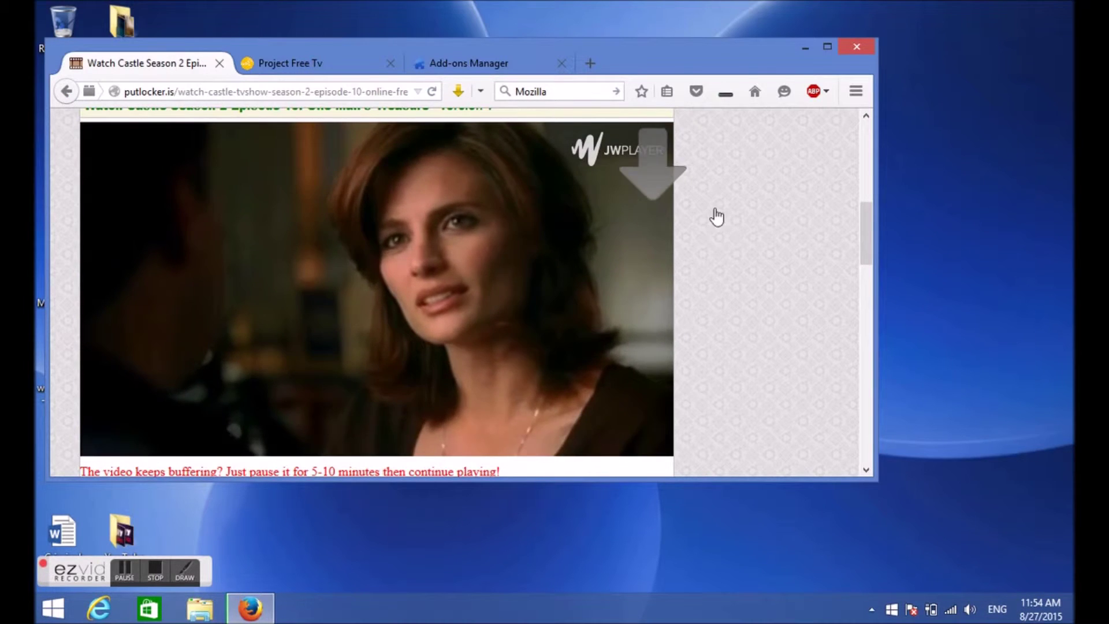
Check the download's progress in the Downloads panel and minimize Firefox to the desktop.
click(727, 96)
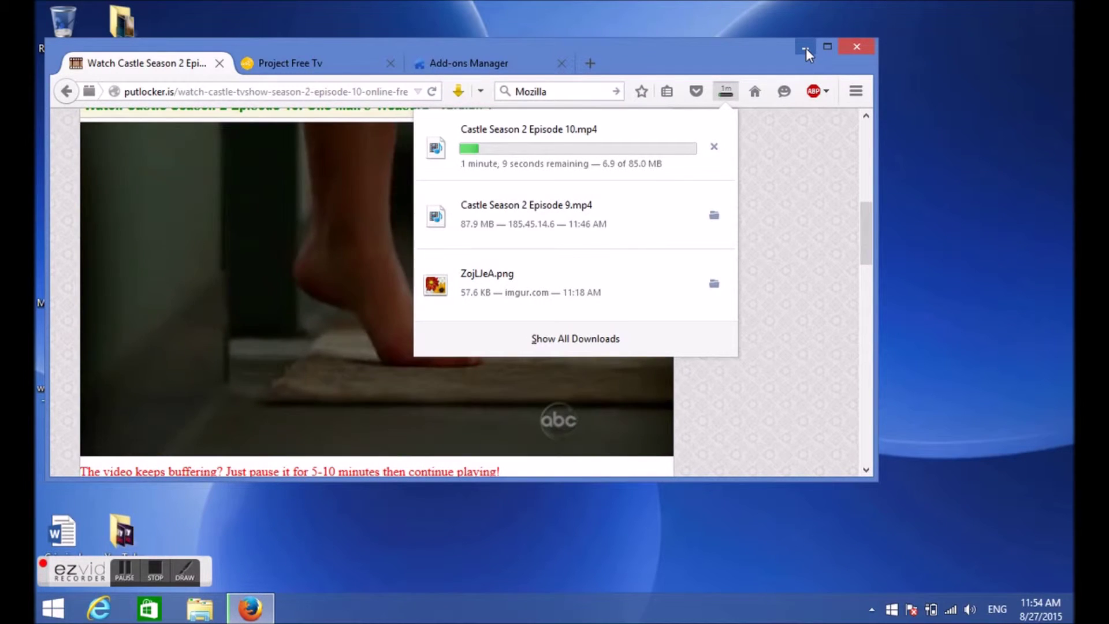
click(807, 47)
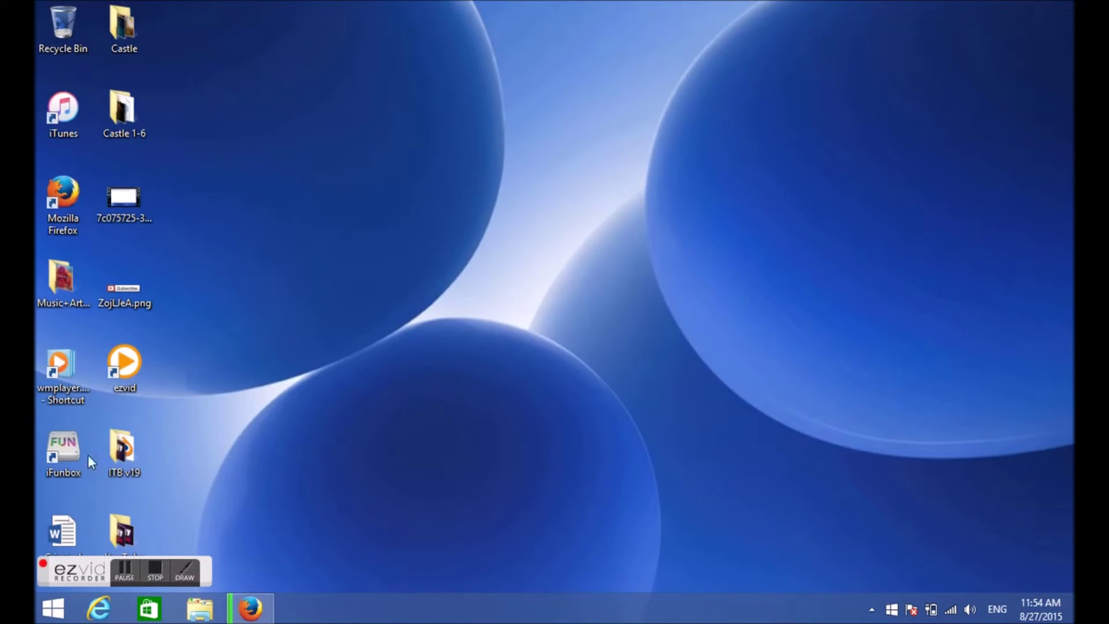
From the Castle 1-6 folder, play Castle Season 2 Episode 9.mp4 in Windows Media Player and close it.
double_click(135, 130)
scroll(766, 209, down, 5)
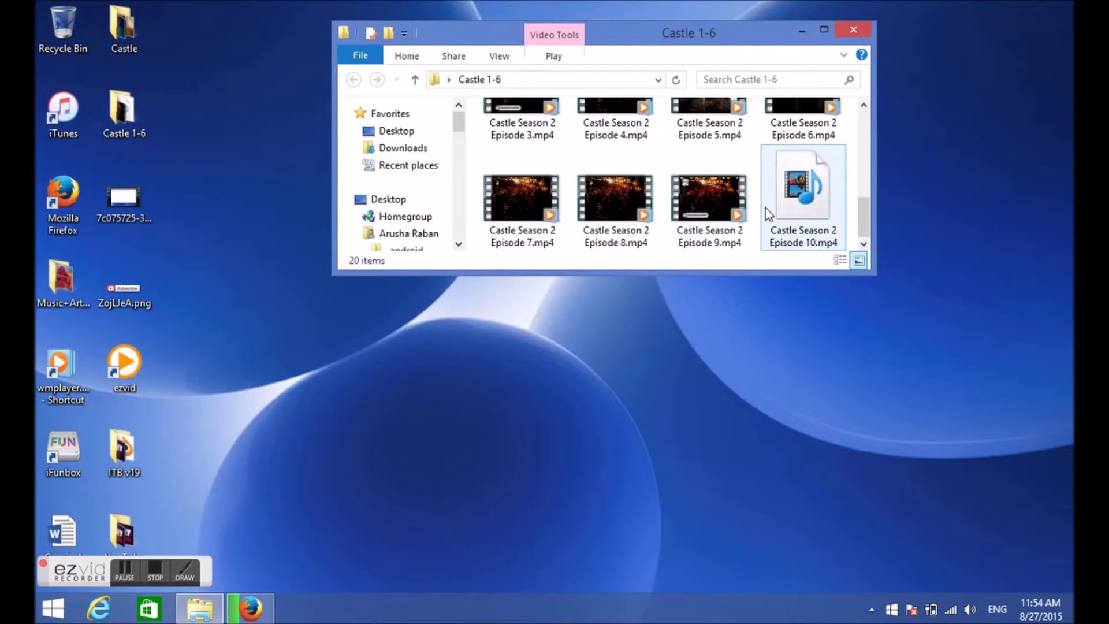
double_click(709, 210)
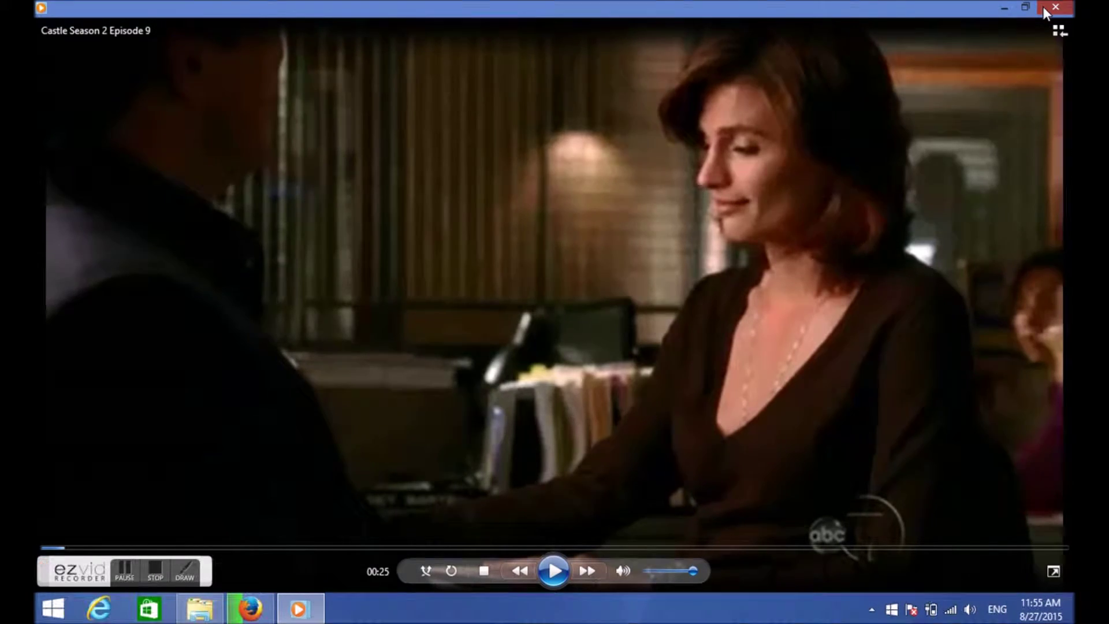
click(1044, 6)
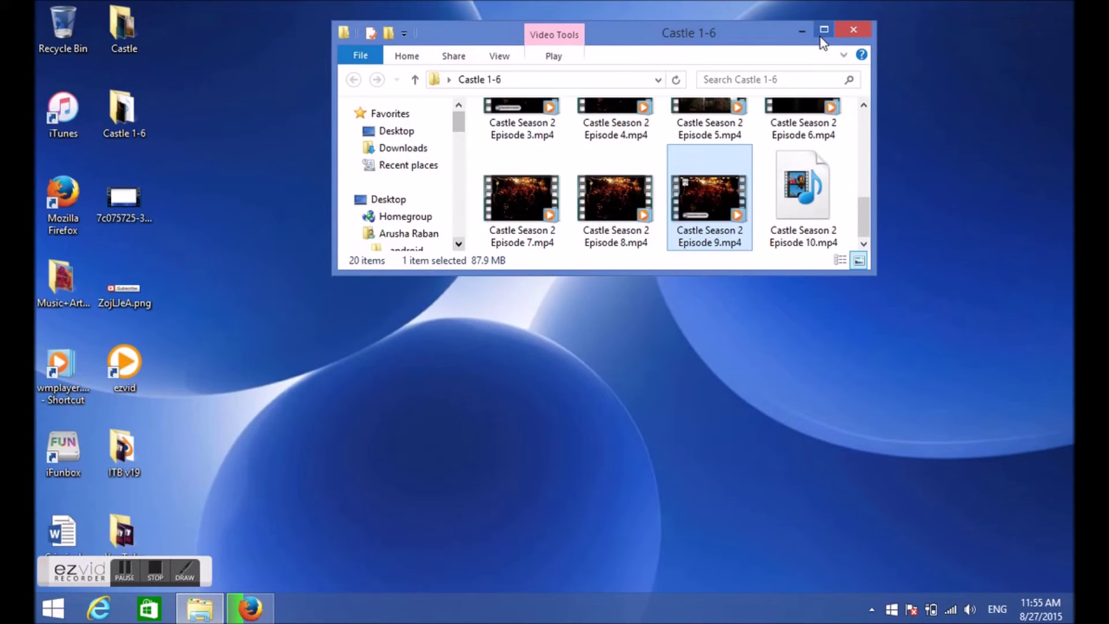